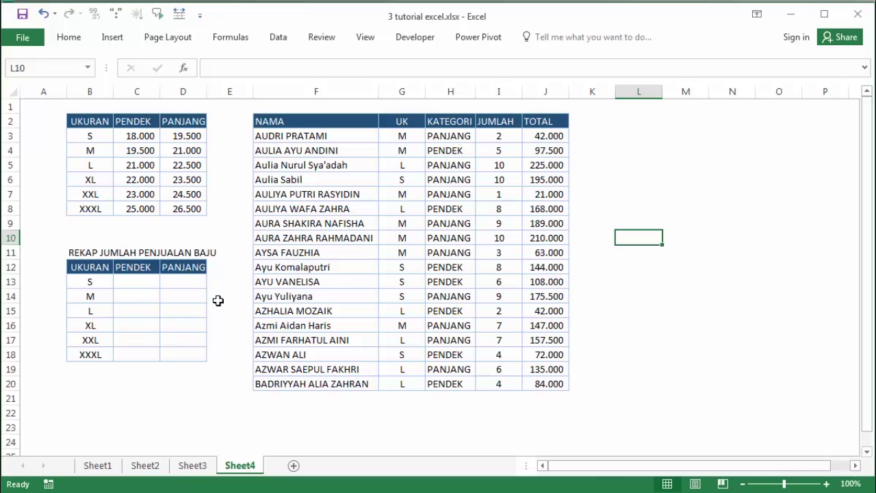
# Point out the recap table's size S row and its PENDEK and PANJANG cells.
pyautogui.click(622, 147)
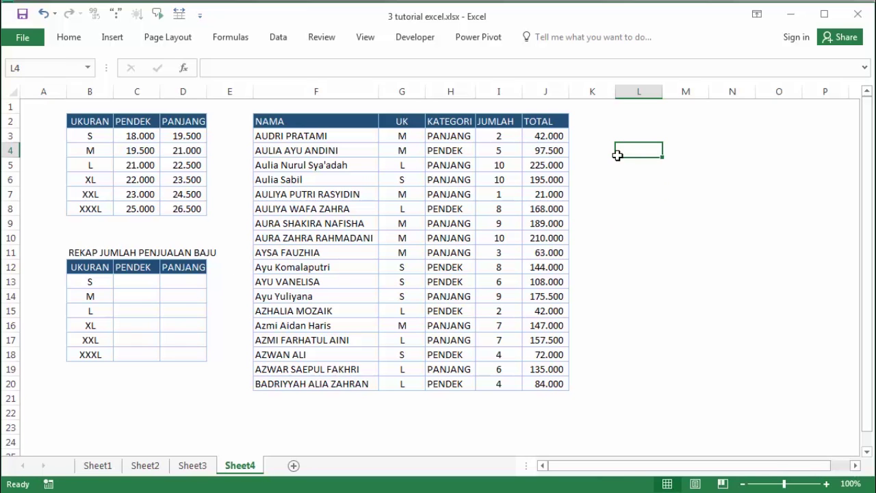
pyautogui.click(619, 209)
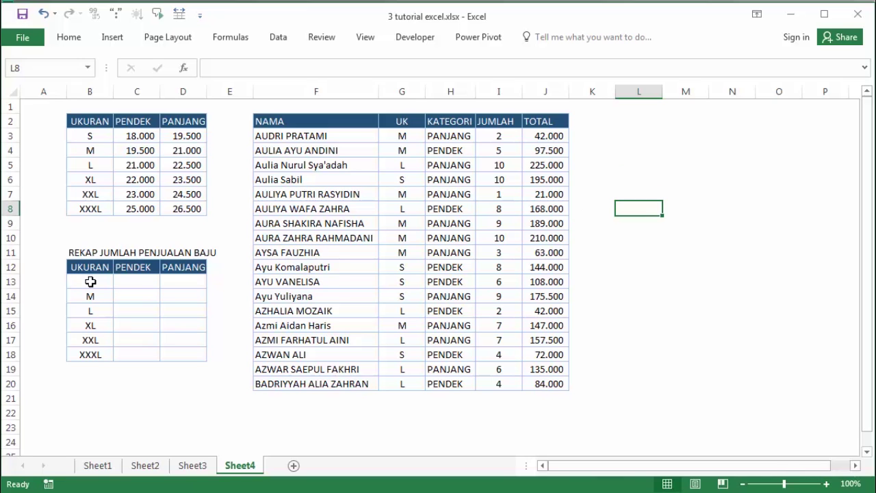
pyautogui.click(117, 251)
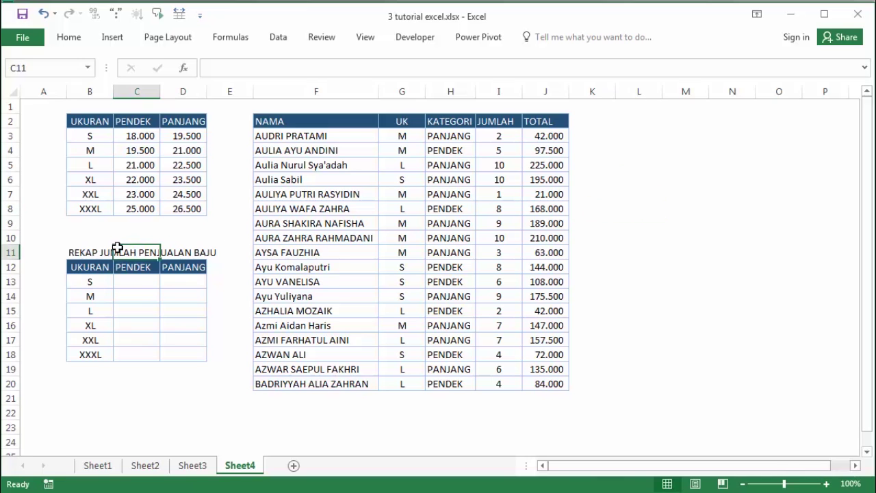
pyautogui.click(637, 247)
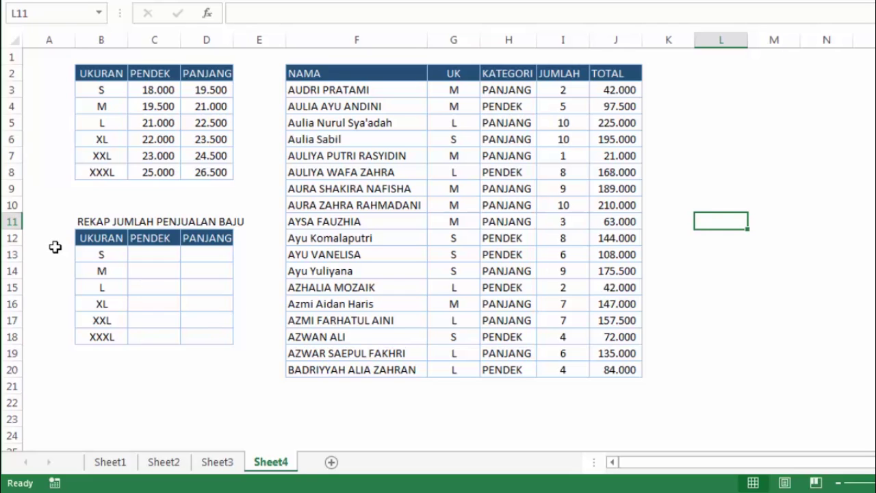
pyautogui.click(104, 250)
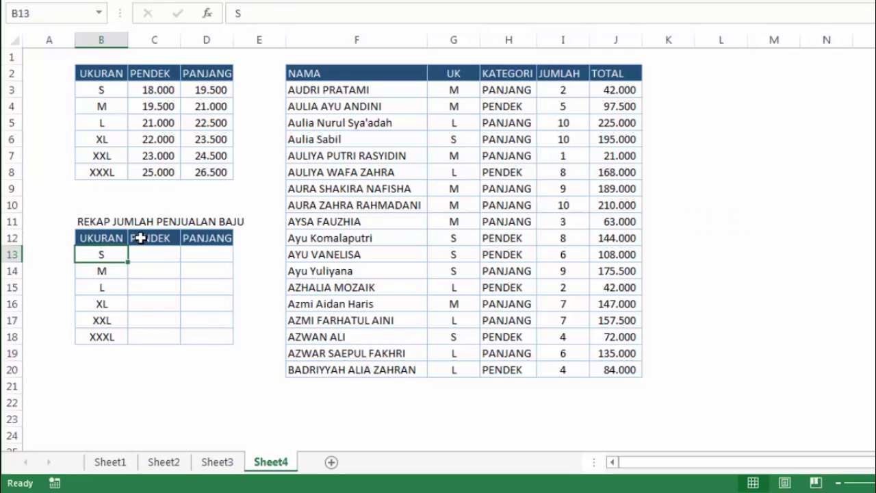
pyautogui.click(140, 237)
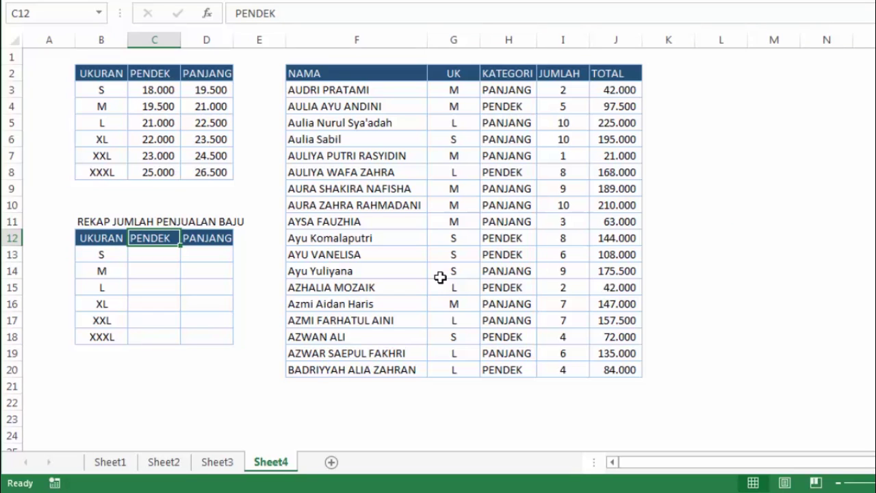
pyautogui.click(732, 189)
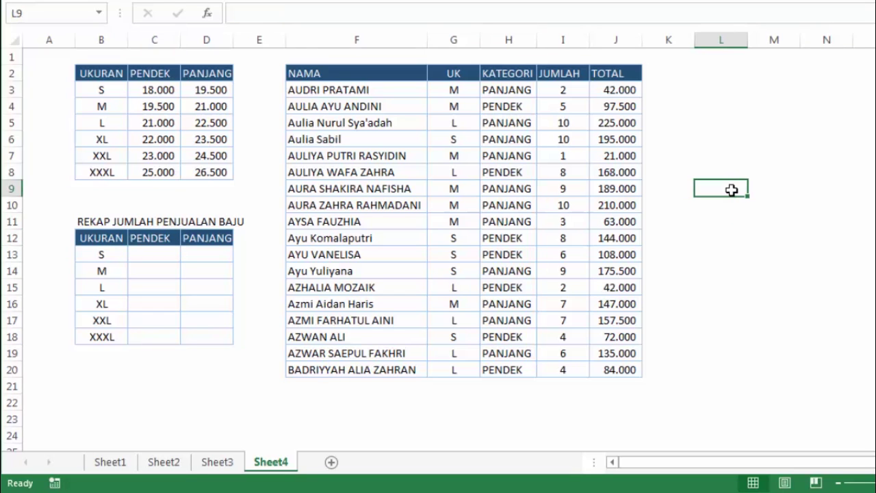
pyautogui.click(732, 260)
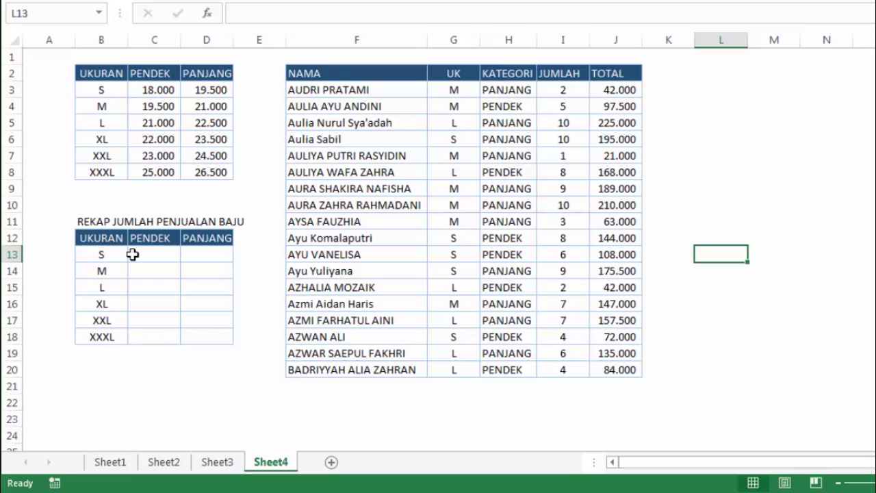
pyautogui.click(132, 255)
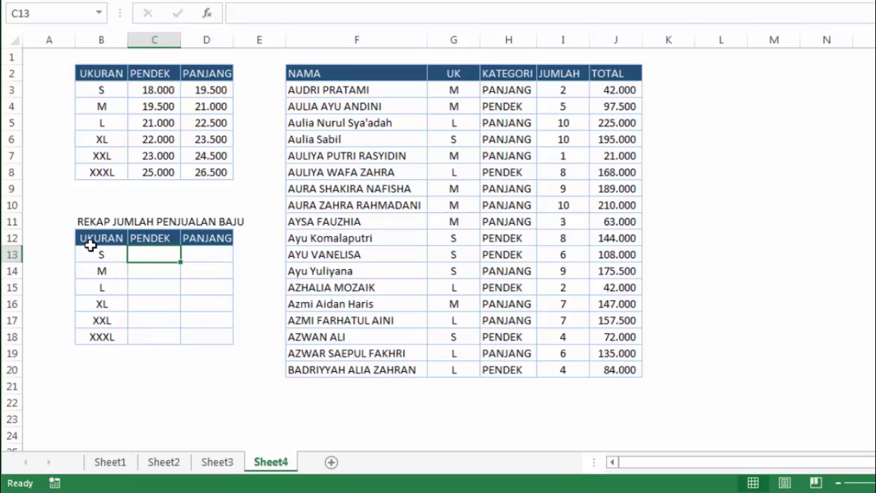
pyautogui.click(105, 254)
pyautogui.click(155, 255)
pyautogui.click(199, 255)
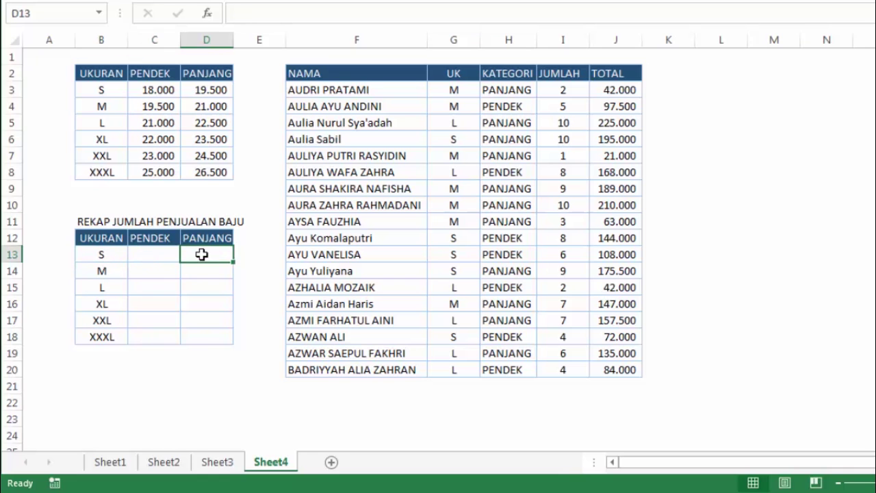
# Point out size M, then select the sales data from NAMA through the TOTAL column.
pyautogui.moveTo(351, 89); pyautogui.dragTo(600, 372)
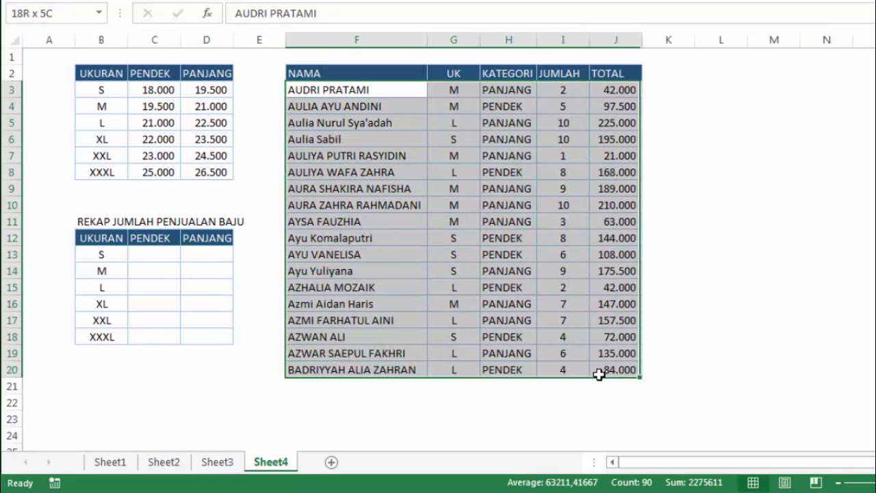
pyautogui.click(857, 295)
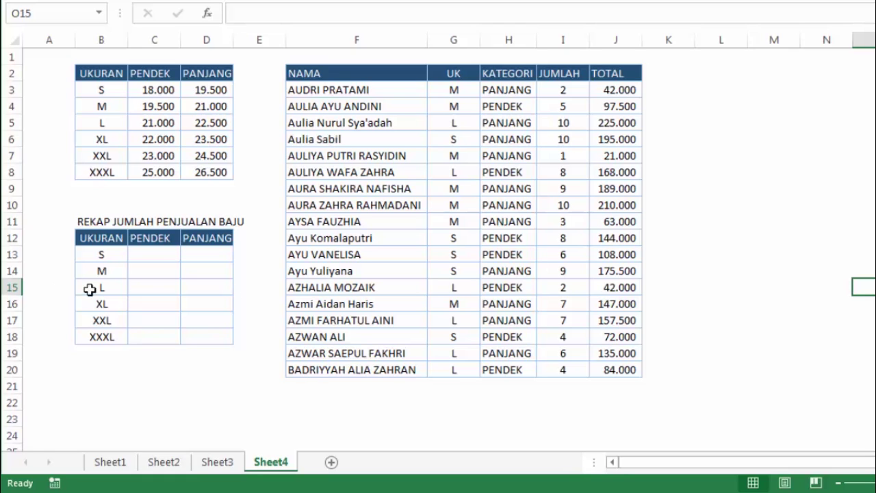
pyautogui.click(89, 265)
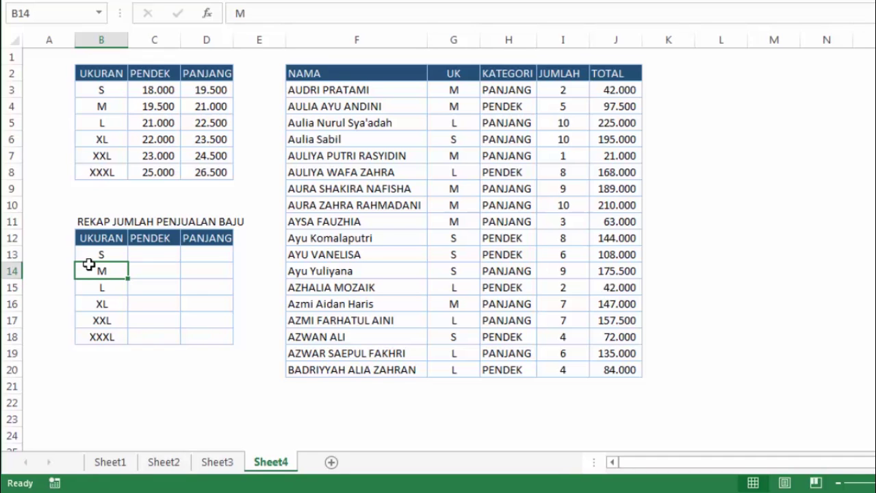
pyautogui.moveTo(351, 88)
pyautogui.mouseDown()
pyautogui.moveTo(591, 392)
pyautogui.moveTo(606, 376)
pyautogui.mouseUp()
pyautogui.click(669, 321)
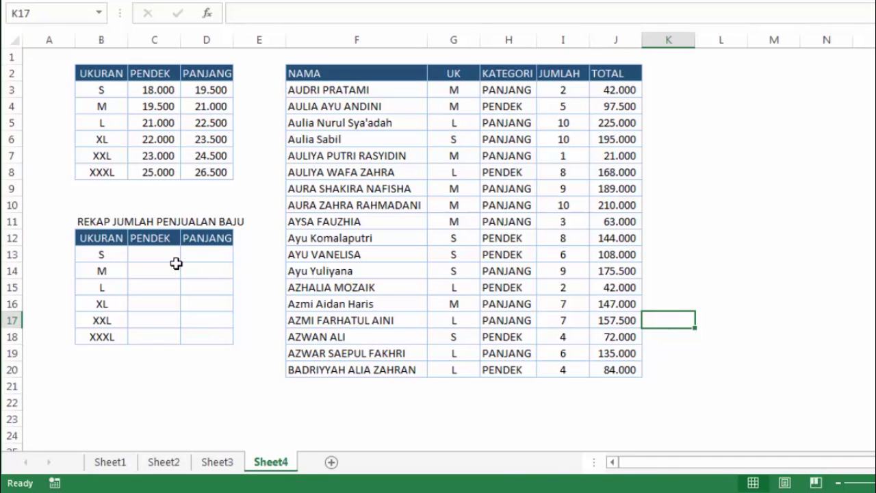
# Pick C13, the PENDEK cell for size S.
pyautogui.click(112, 255)
pyautogui.click(150, 235)
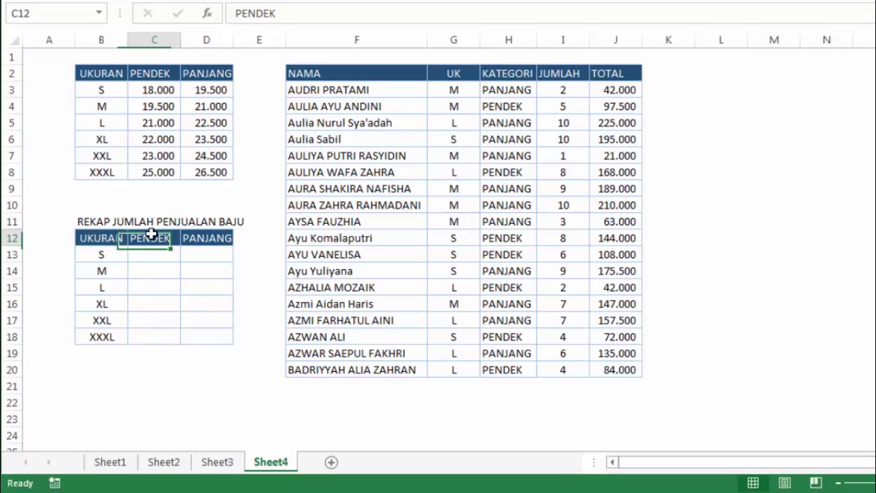
pyautogui.click(110, 252)
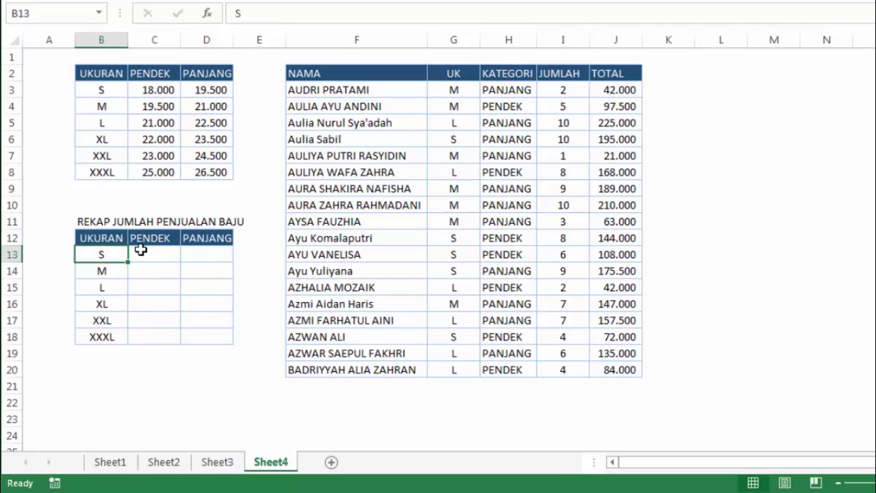
pyautogui.click(155, 237)
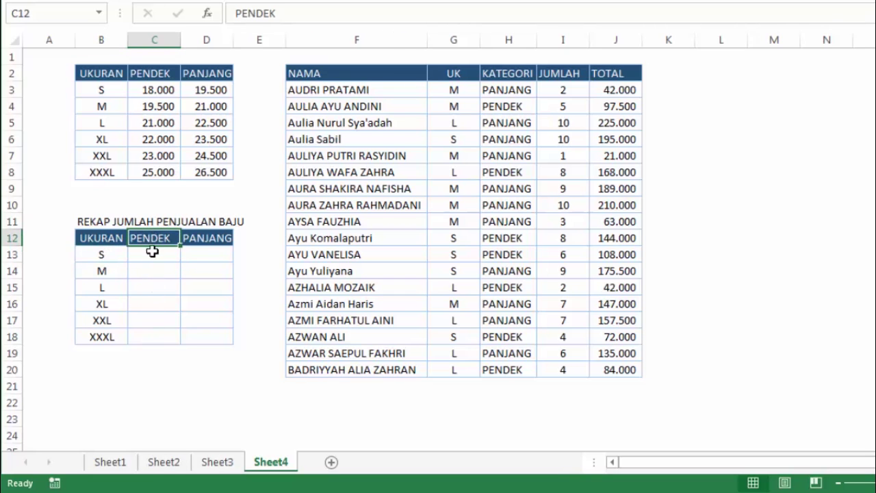
pyautogui.click(152, 252)
# Start a SUMIFS in C13 with the absolute JUMLAH range $I$3:$I$20 as the sum range.
pyautogui.write('=')
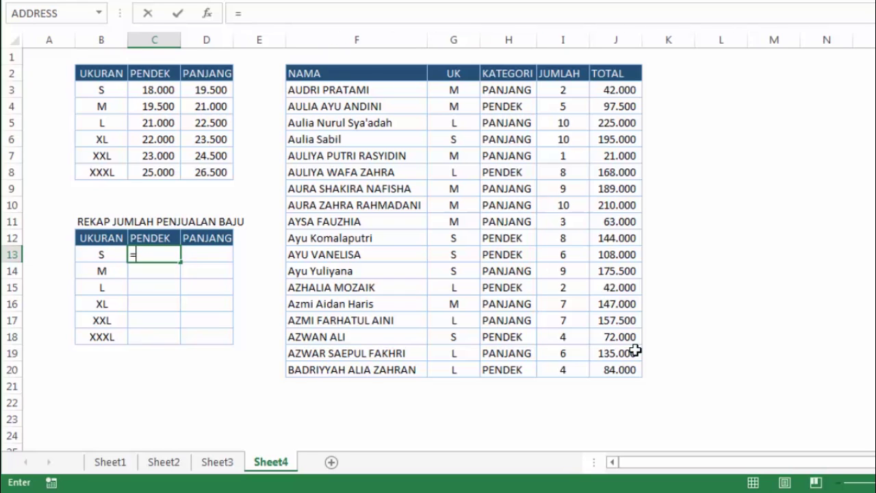
pyautogui.write('sumi')
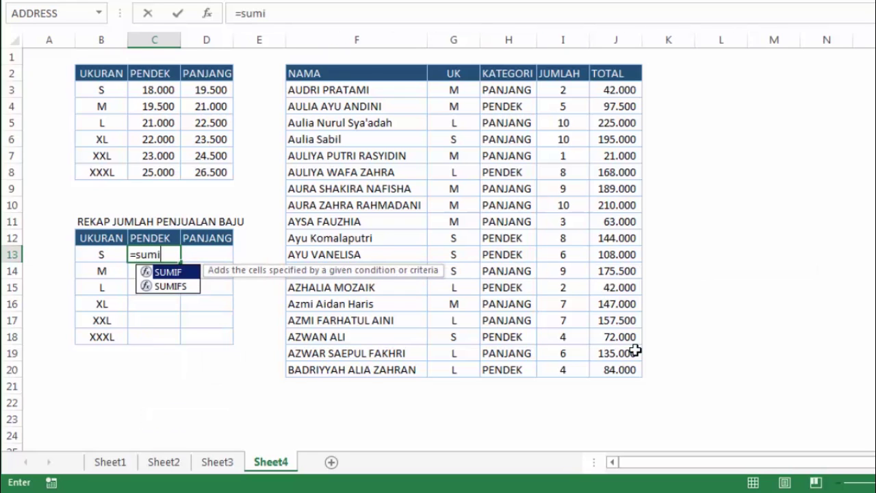
pyautogui.press('Down')
pyautogui.press('Tab')
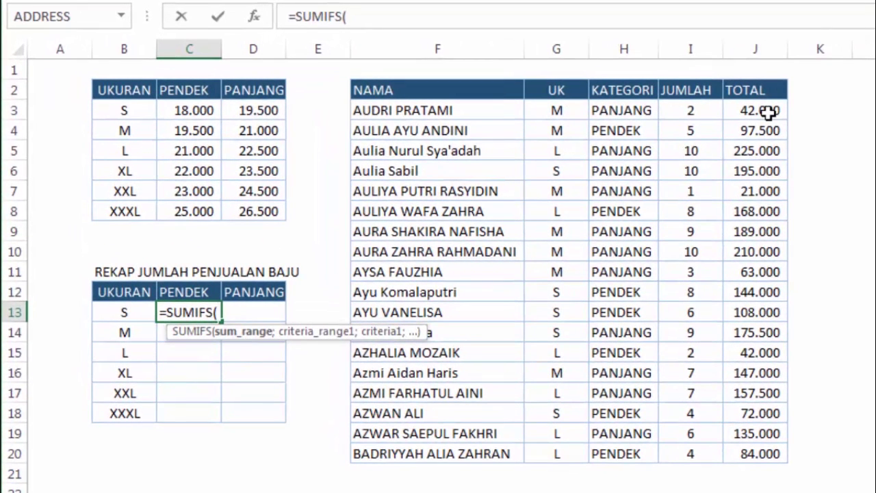
pyautogui.moveTo(695, 112); pyautogui.dragTo(694, 448)
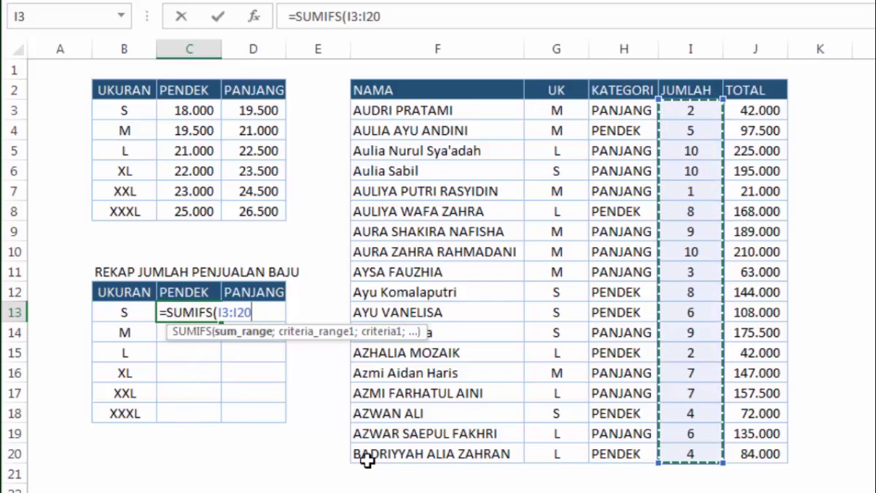
pyautogui.press('F4')
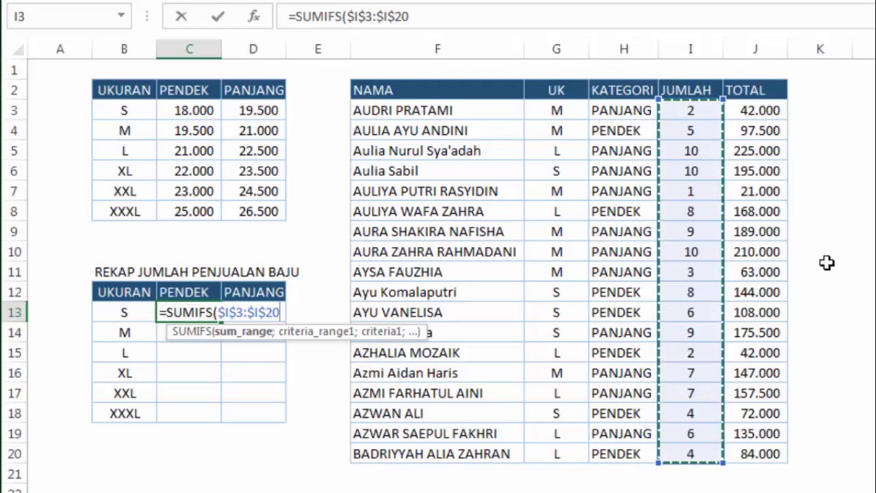
pyautogui.write(';')
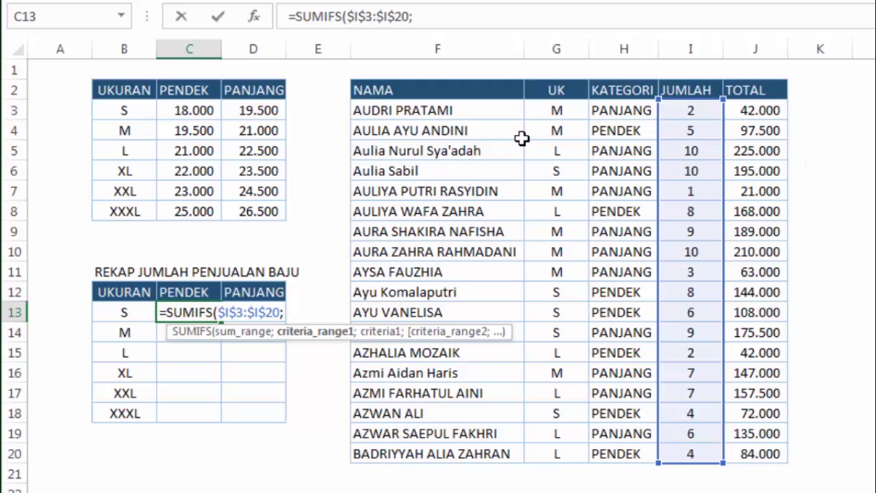
# Add the UK size range $G$3:$G$20 as first criteria range, matched against $B13.
pyautogui.moveTo(547, 116); pyautogui.dragTo(560, 450)
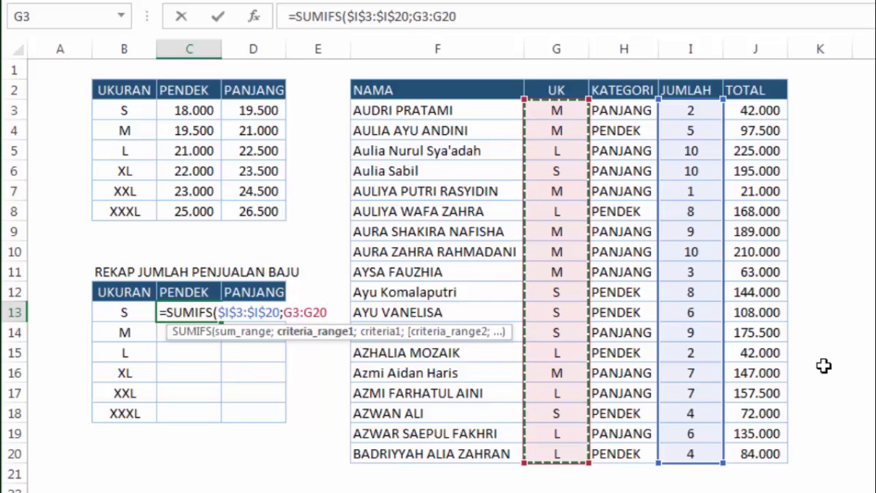
pyautogui.press('F4')
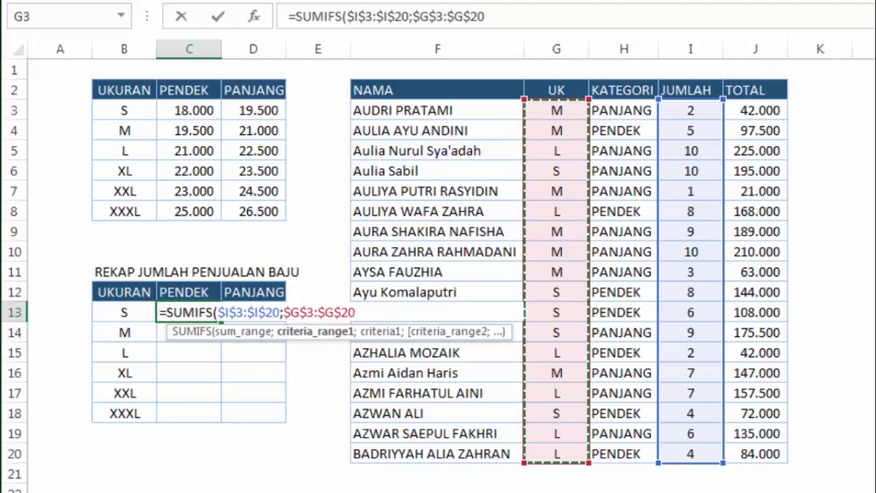
pyautogui.write(';')
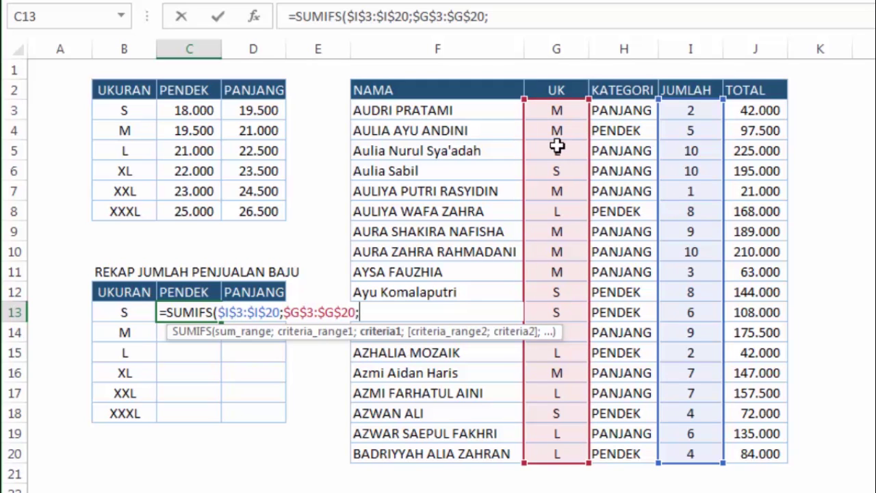
pyautogui.click(119, 312)
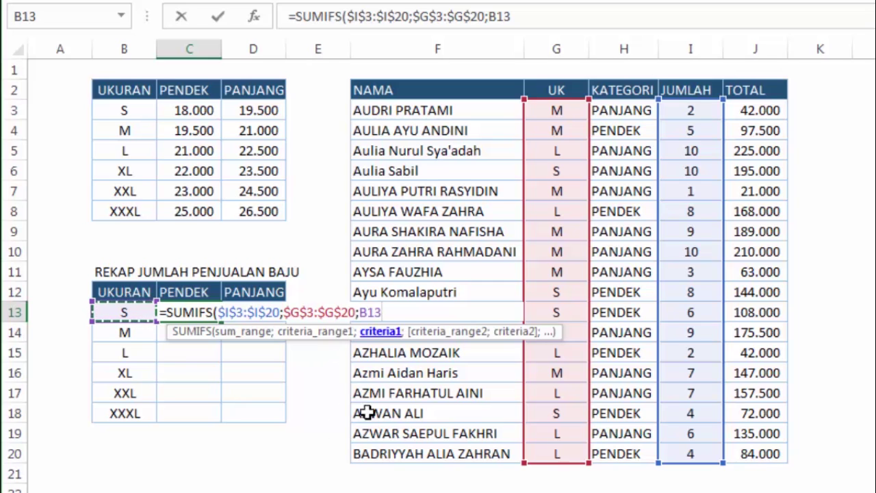
pyautogui.press('F4')
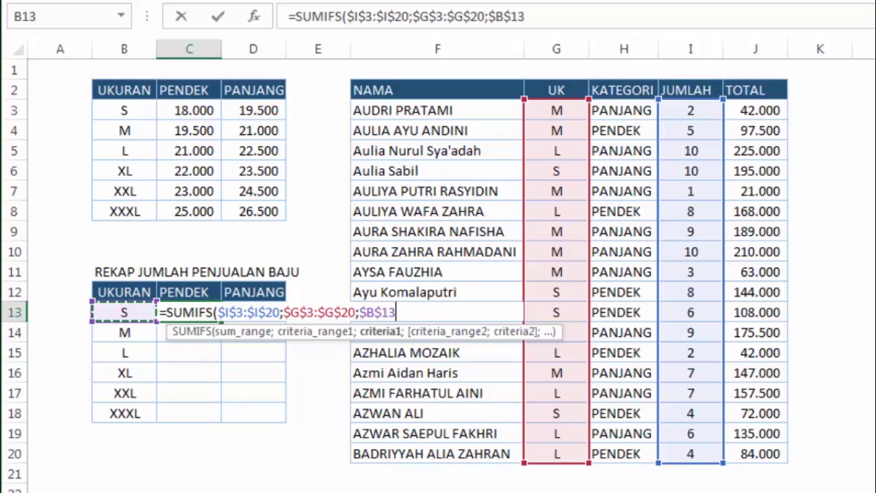
pyautogui.press('F4')
pyautogui.press('F4')
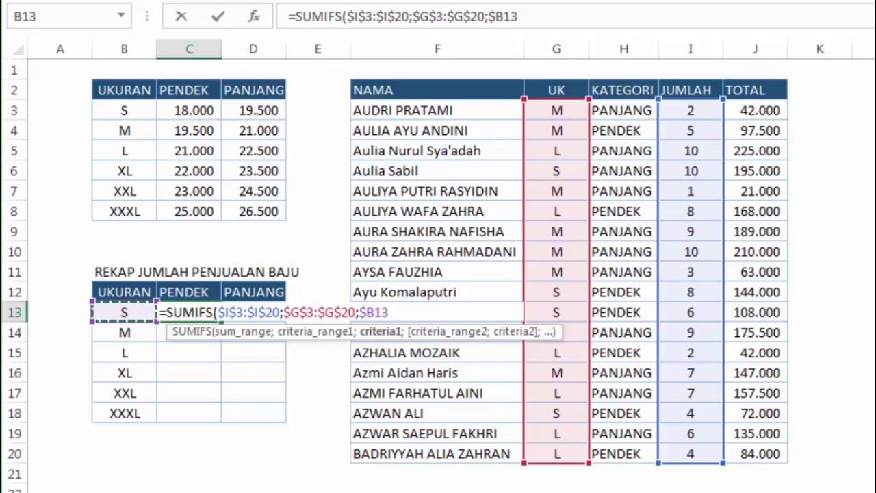
pyautogui.write(';')
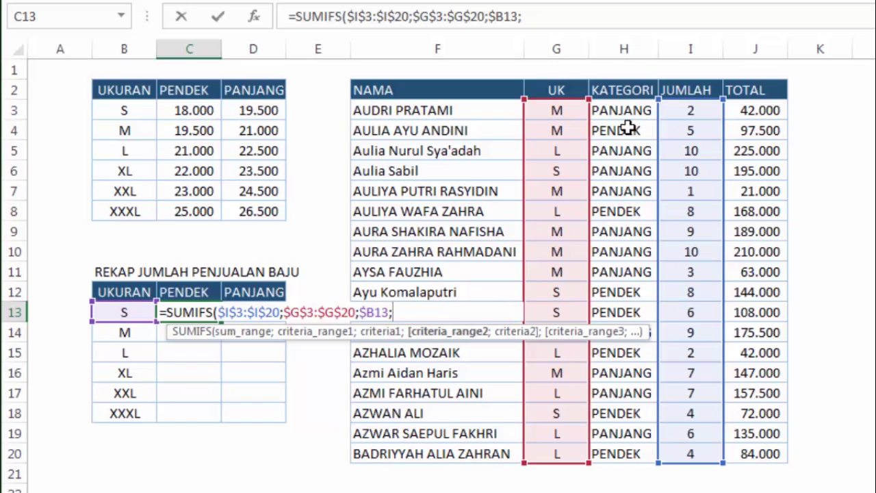
# Add the KATEGORI range $H$3:$H$20 as second criteria range with C12 as its criterion.
pyautogui.moveTo(625, 111); pyautogui.dragTo(624, 454)
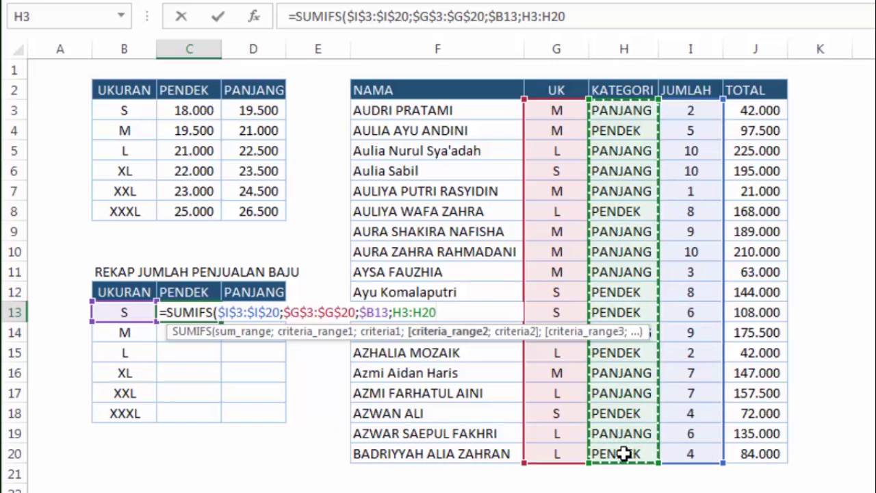
pyautogui.press('F4')
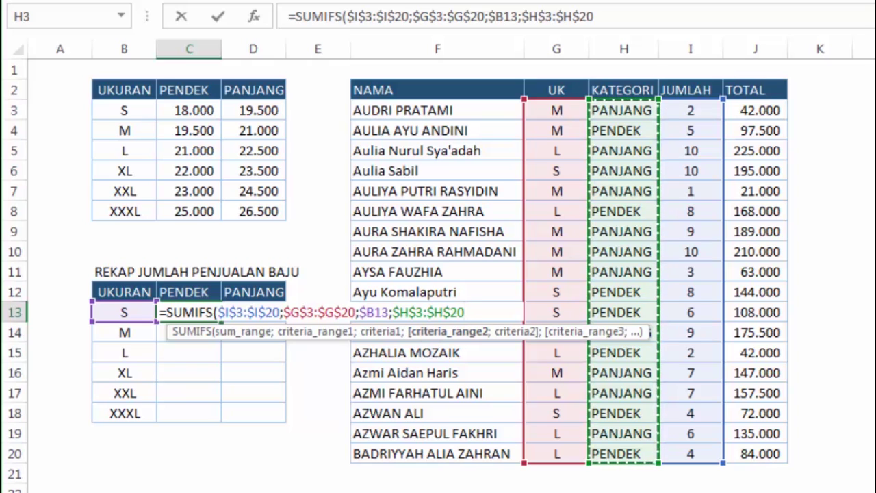
pyautogui.write(';')
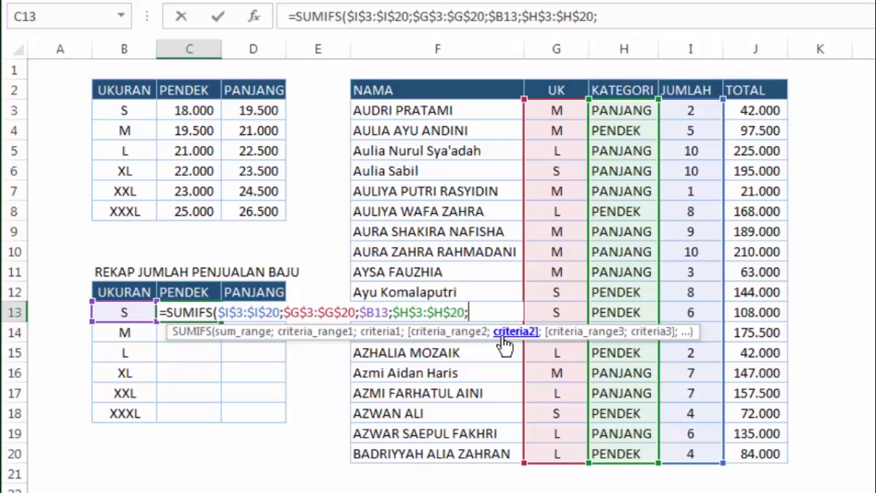
pyautogui.click(198, 292)
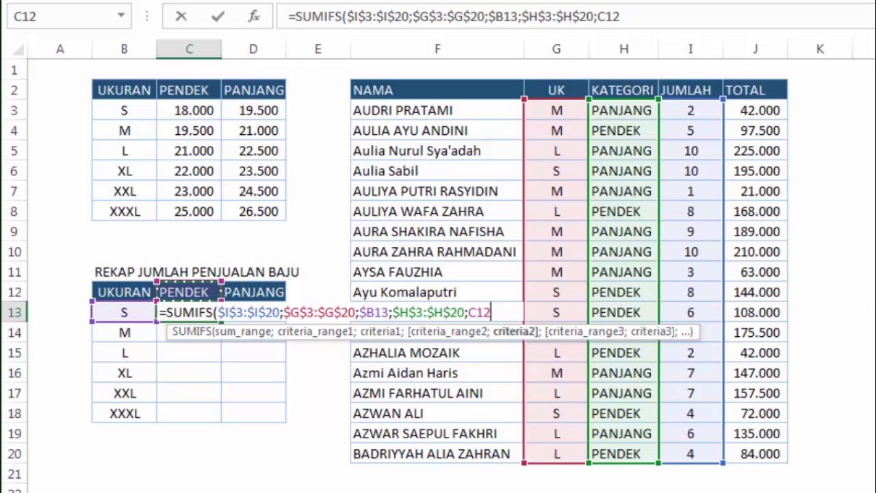
# Lock the header as C$12 and commit the formula, giving 18 for size S PENDEK.
pyautogui.press('F4')
pyautogui.press('F4')
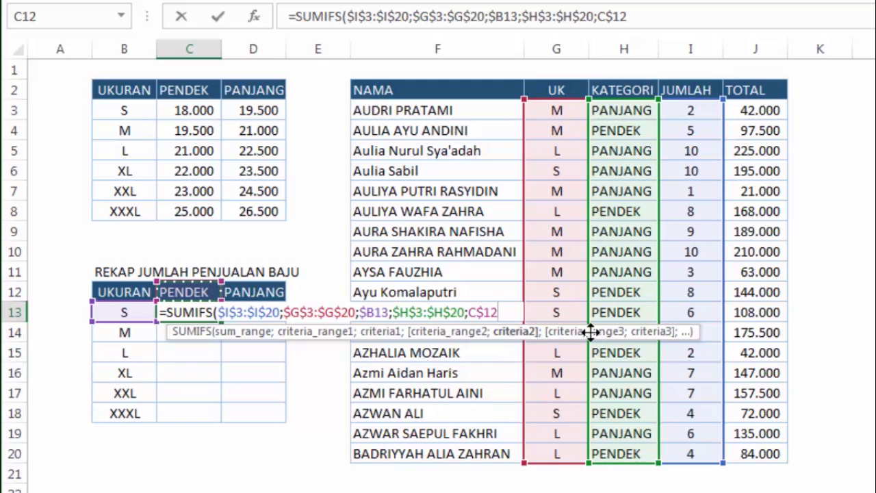
pyautogui.moveTo(588, 346); pyautogui.dragTo(587, 337)
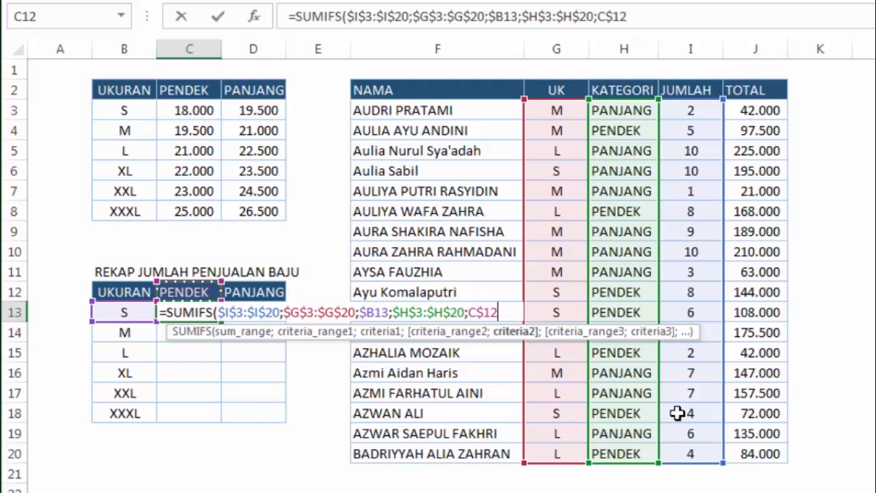
pyautogui.press('Return')
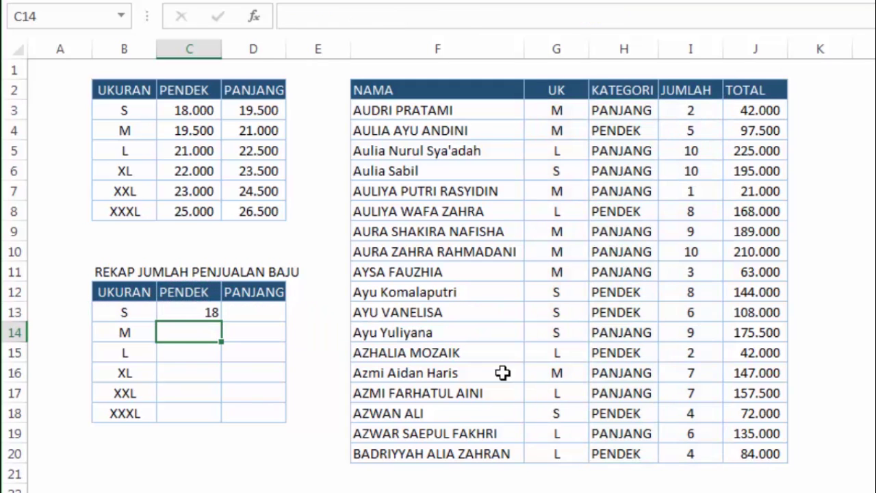
pyautogui.click(205, 313)
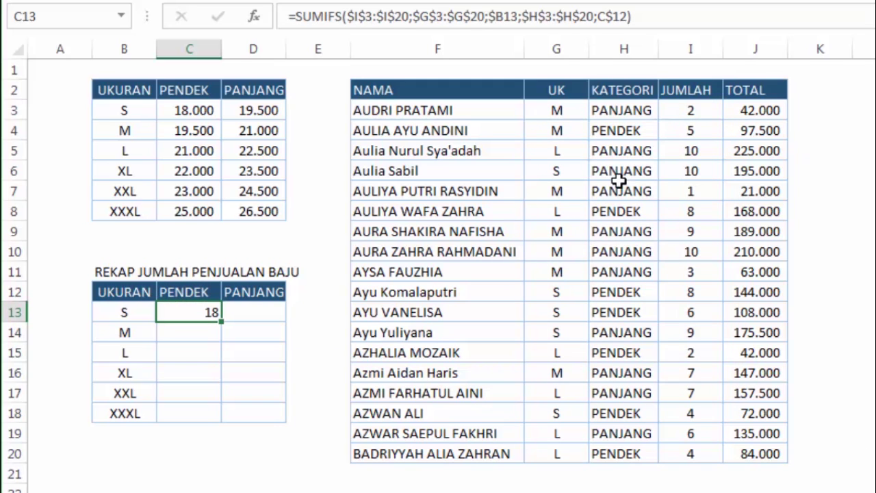
pyautogui.click(553, 175)
pyautogui.moveTo(571, 174); pyautogui.dragTo(660, 171)
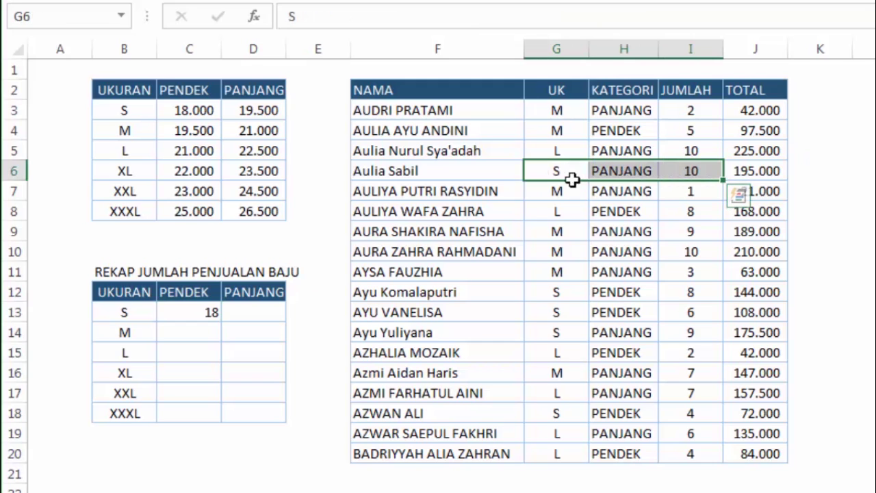
pyautogui.moveTo(573, 290); pyautogui.dragTo(698, 286)
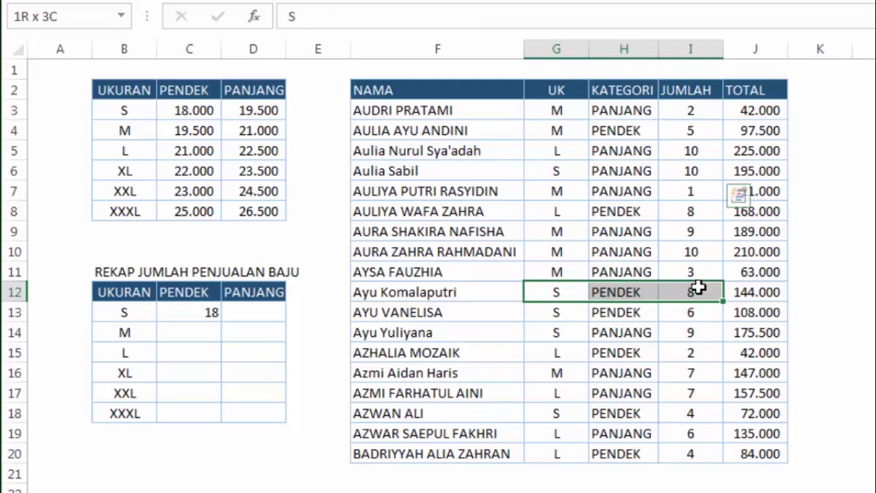
pyautogui.moveTo(587, 313); pyautogui.dragTo(678, 313)
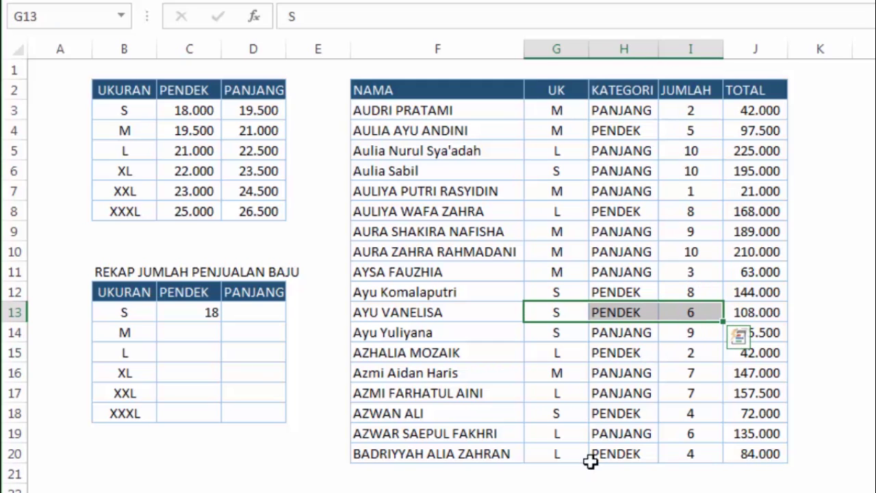
pyautogui.moveTo(610, 413); pyautogui.dragTo(722, 416)
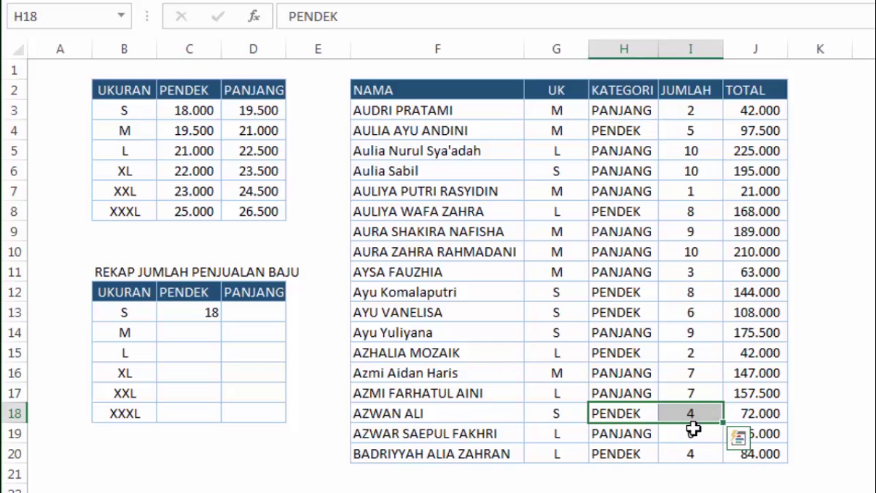
pyautogui.click(868, 368)
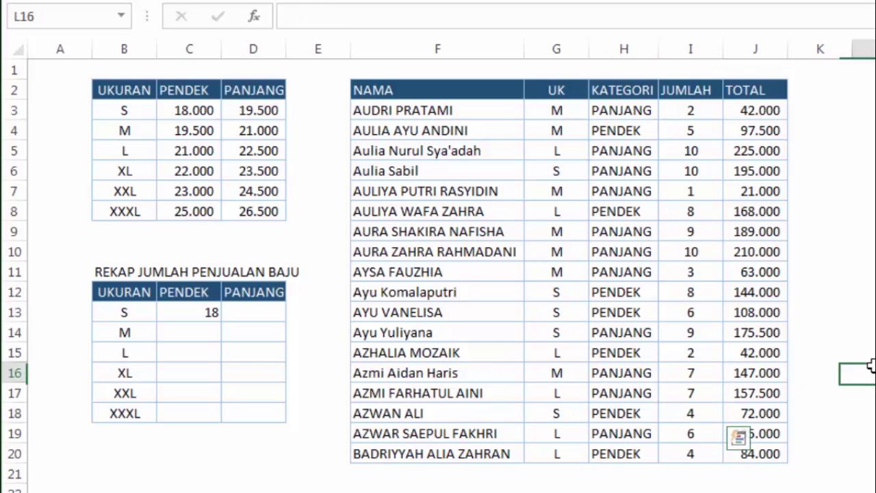
pyautogui.click(183, 315)
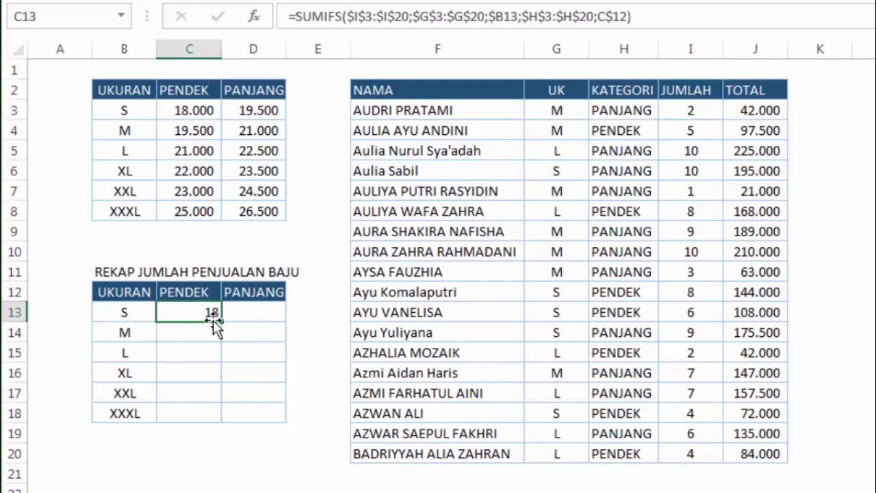
# Fill C13's formula down to row 18 and across into column D, then review the references.
pyautogui.moveTo(221, 320); pyautogui.dragTo(226, 428)
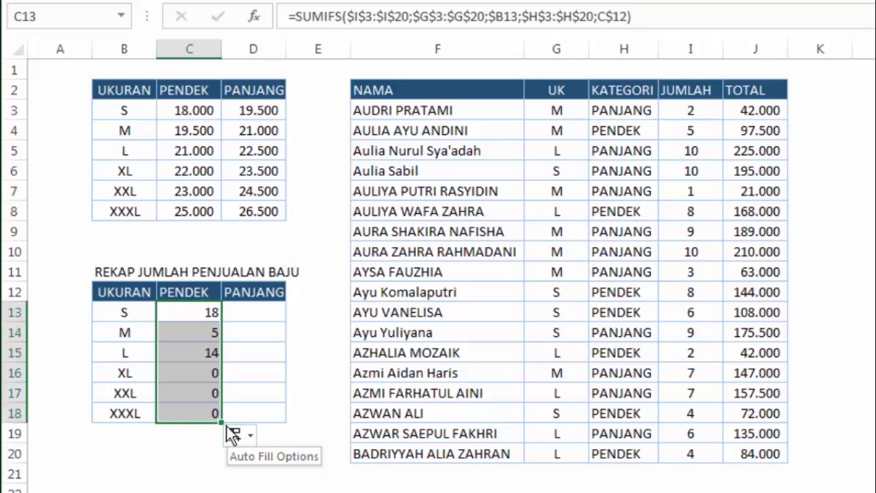
pyautogui.moveTo(221, 418); pyautogui.dragTo(280, 420)
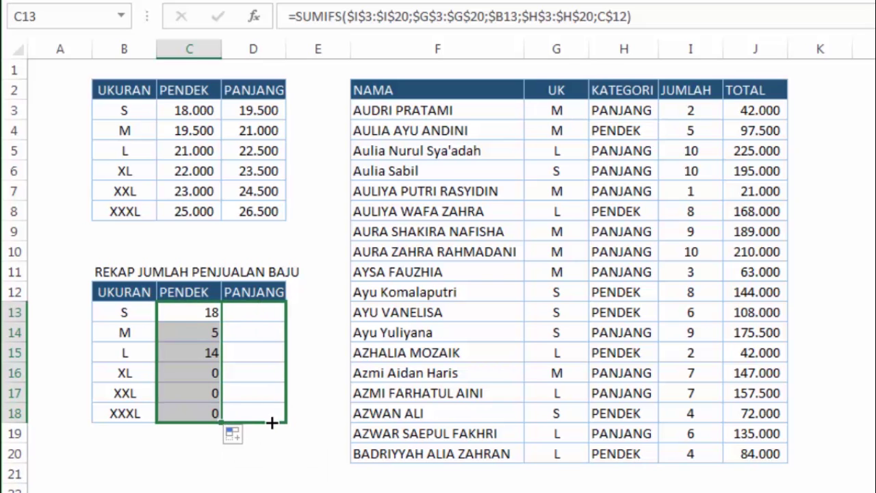
pyautogui.click(336, 470)
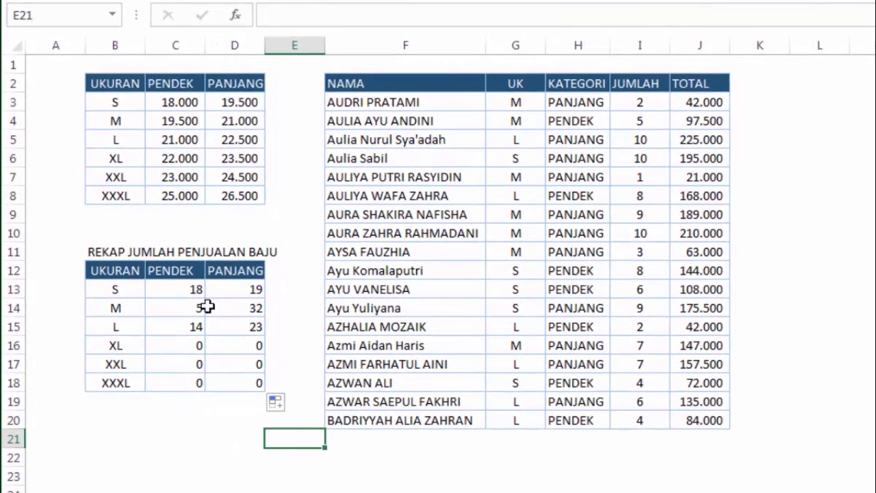
pyautogui.click(174, 271)
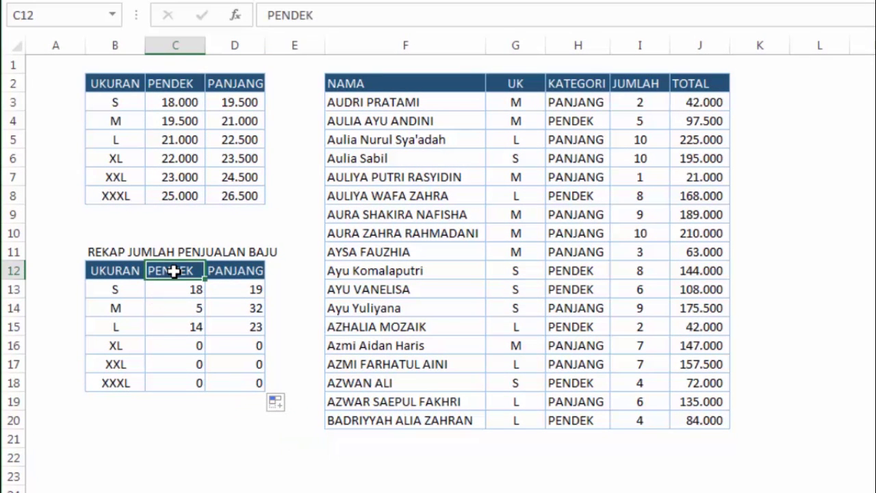
pyautogui.click(94, 290)
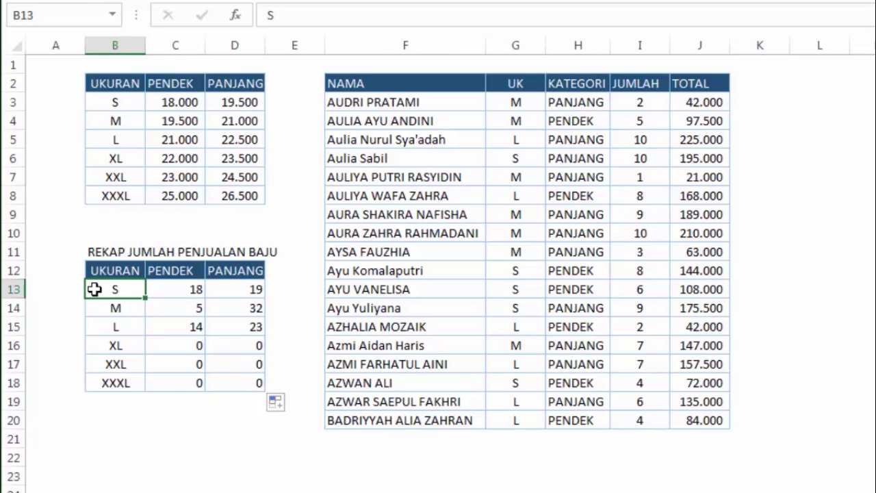
pyautogui.click(291, 445)
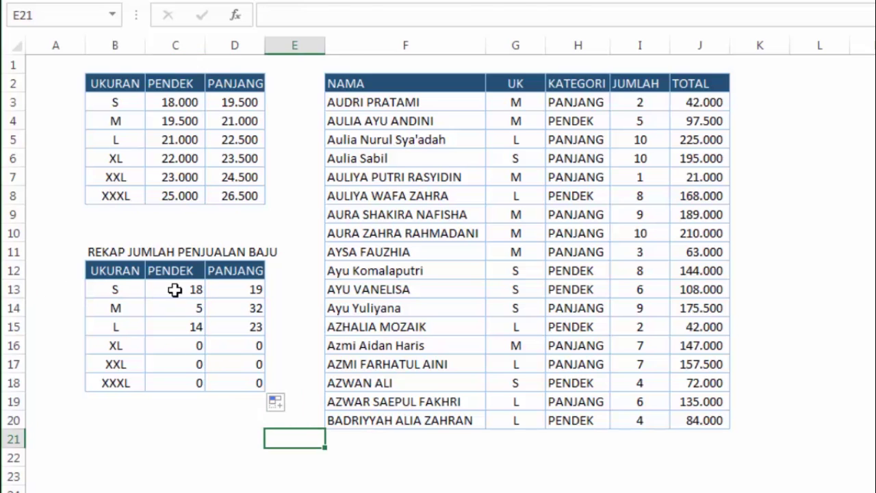
pyautogui.moveTo(176, 290); pyautogui.dragTo(233, 322)
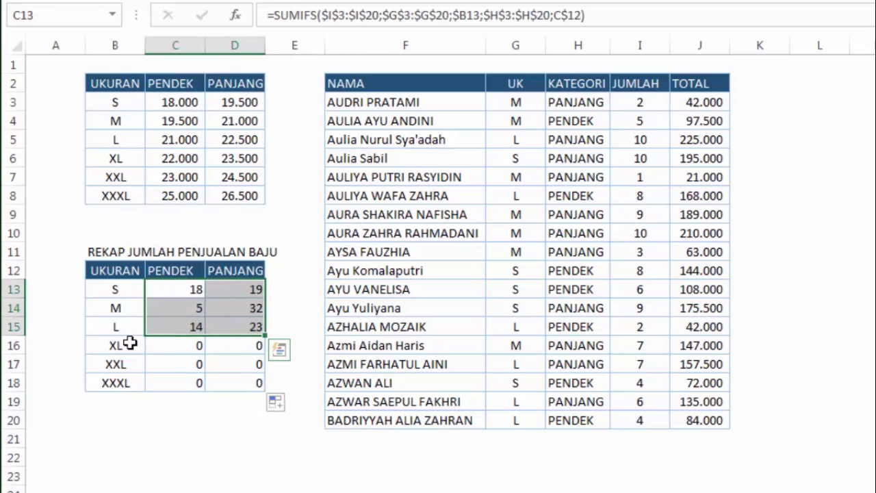
pyautogui.click(130, 344)
pyautogui.click(541, 322)
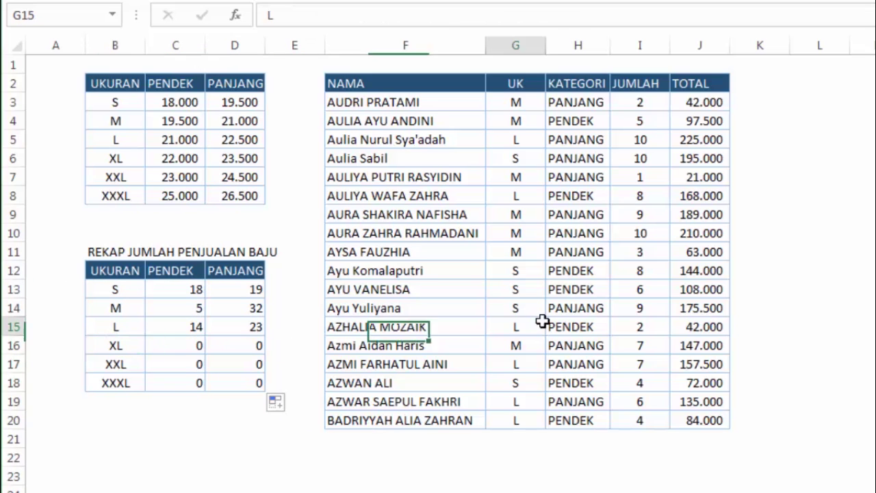
pyautogui.click(194, 419)
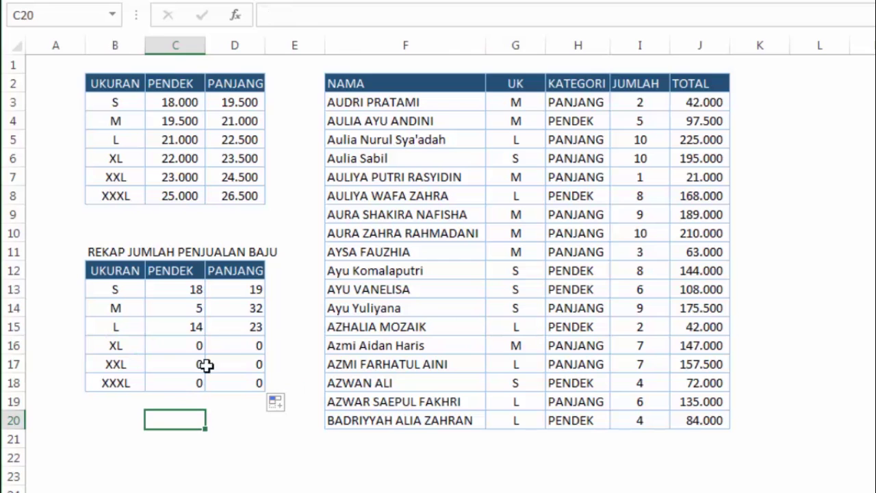
pyautogui.click(644, 460)
pyautogui.click(186, 421)
pyautogui.write('=sum')
pyautogui.press('Tab')
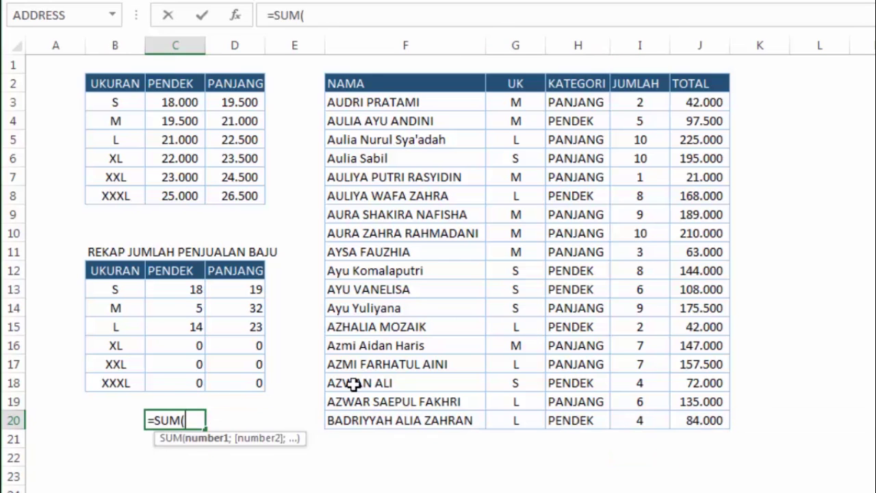
pyautogui.moveTo(182, 289); pyautogui.dragTo(244, 381)
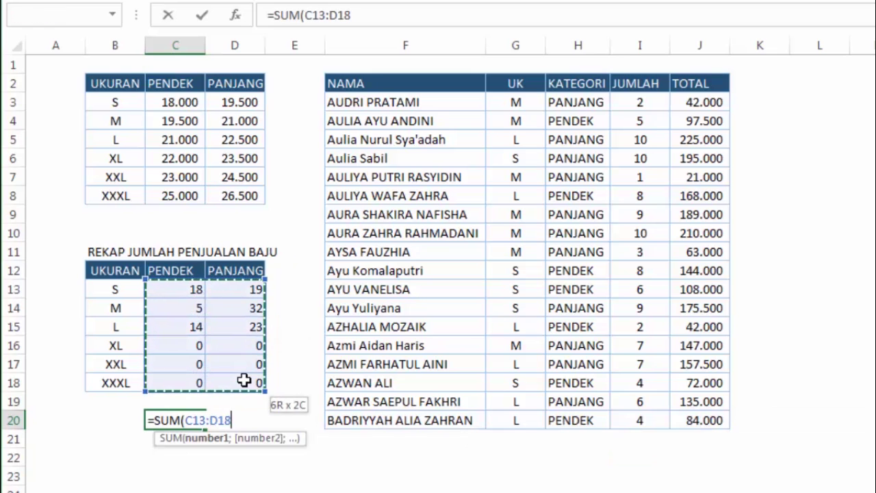
pyautogui.press('Return')
pyautogui.click(190, 421)
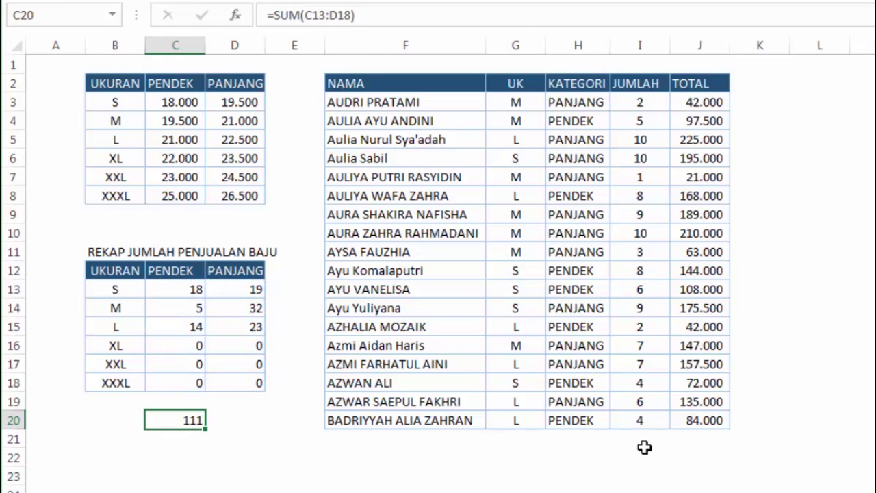
pyautogui.click(643, 456)
pyautogui.write('=su')
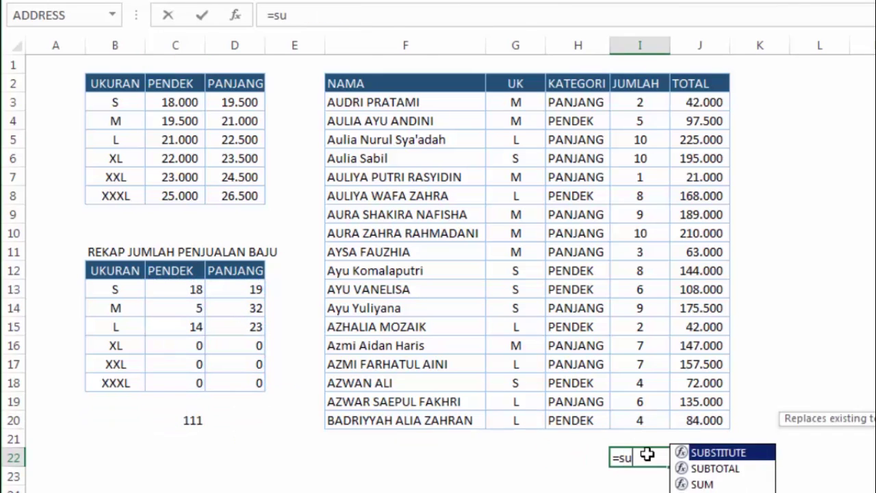
pyautogui.write('m')
pyautogui.press('Tab')
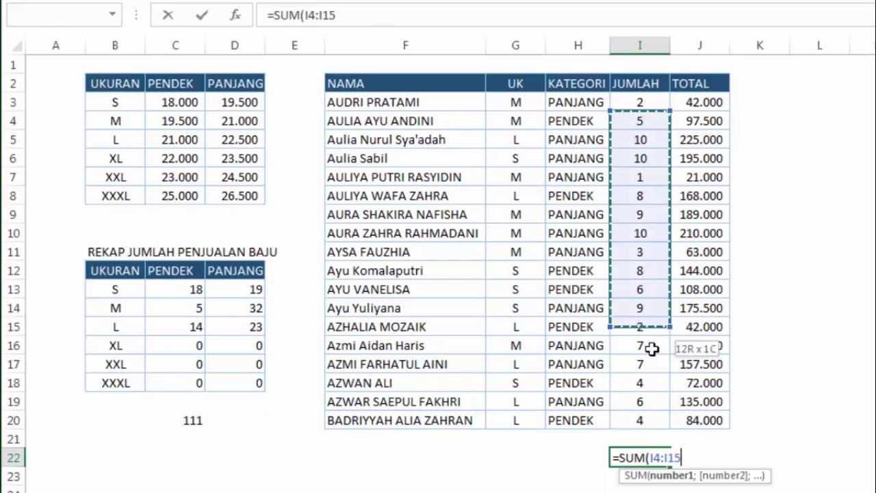
pyautogui.moveTo(646, 118); pyautogui.dragTo(647, 401)
pyautogui.moveTo(650, 84); pyautogui.dragTo(650, 342)
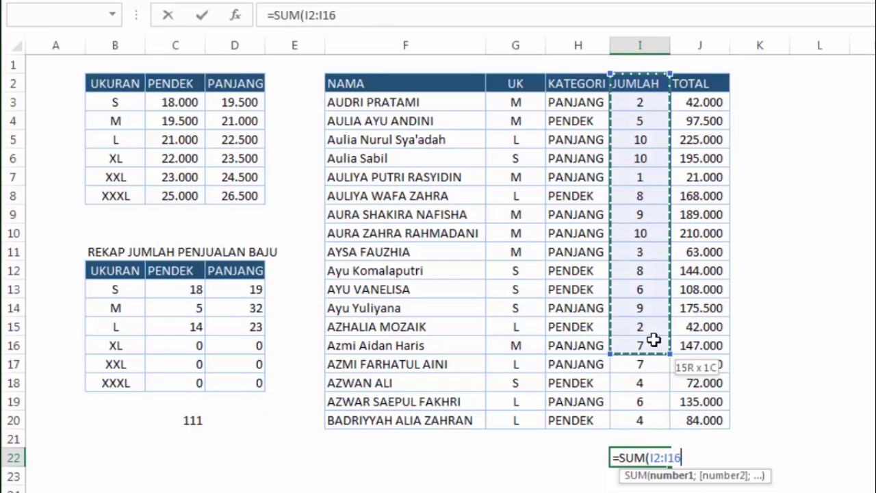
pyautogui.moveTo(643, 103); pyautogui.dragTo(636, 420)
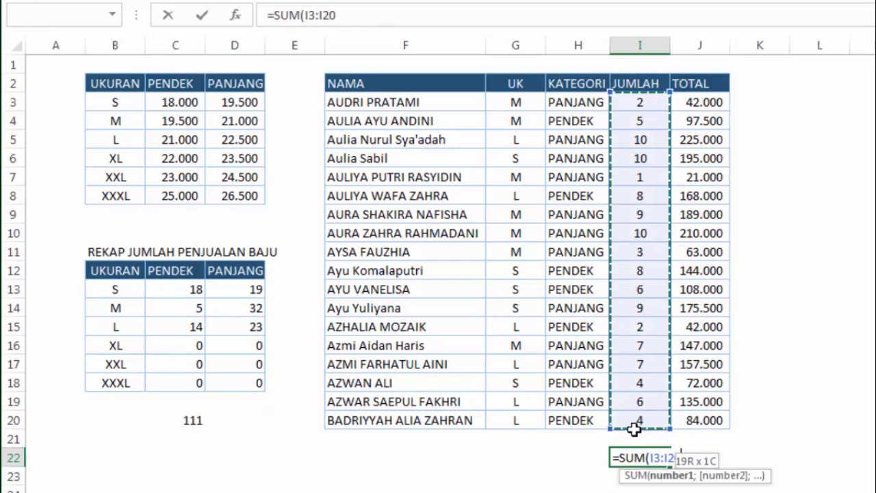
pyautogui.click(635, 429)
pyautogui.moveTo(622, 105); pyautogui.dragTo(635, 419)
pyautogui.press('Return')
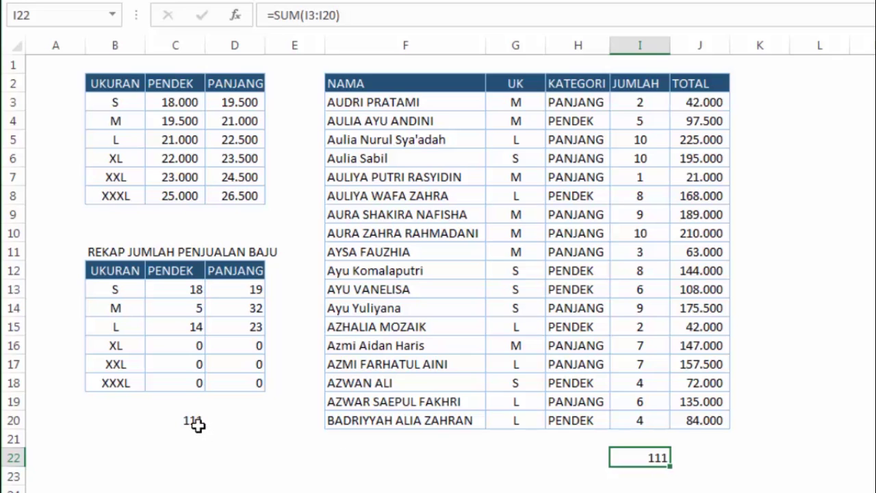
pyautogui.click(197, 425)
pyautogui.press('Delete')
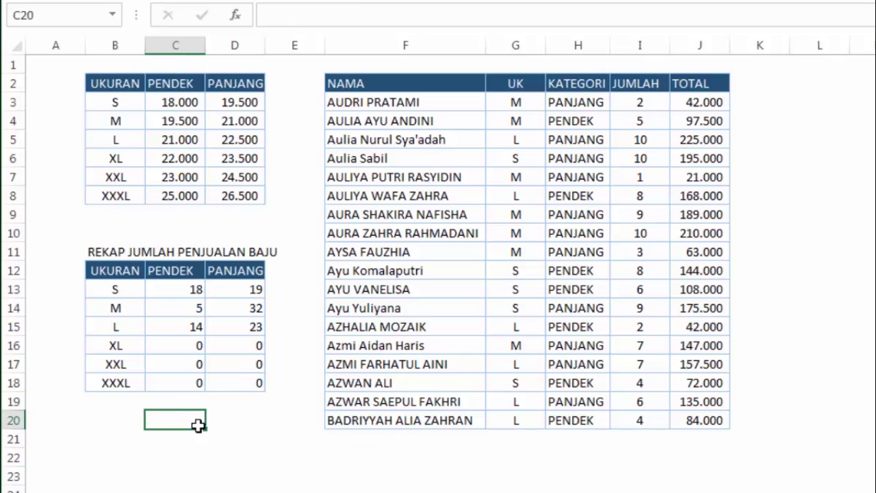
pyautogui.click(108, 292)
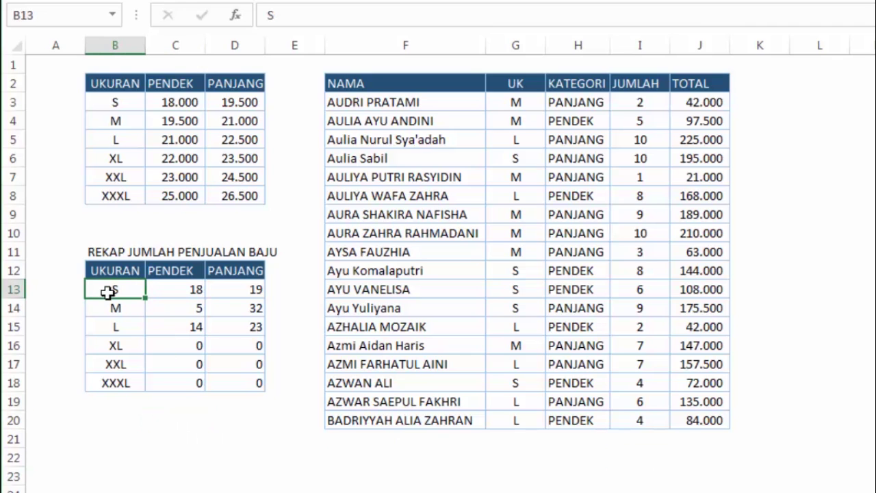
pyautogui.click(183, 290)
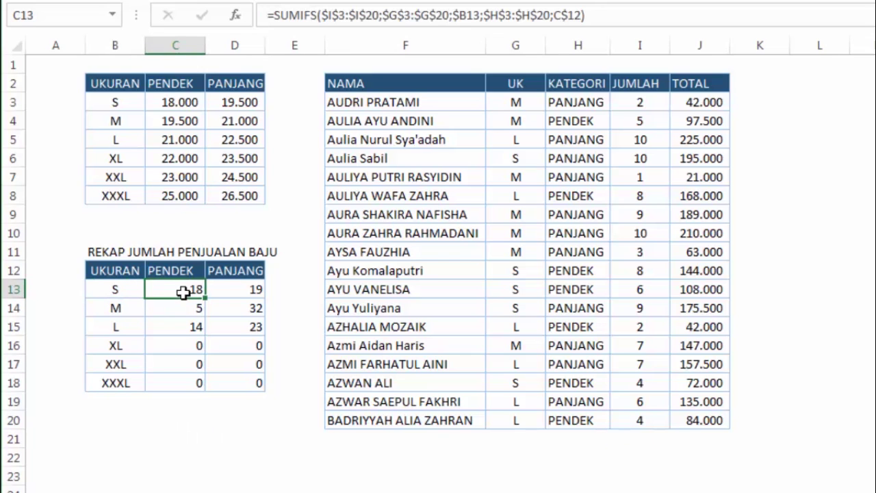
pyautogui.click(245, 283)
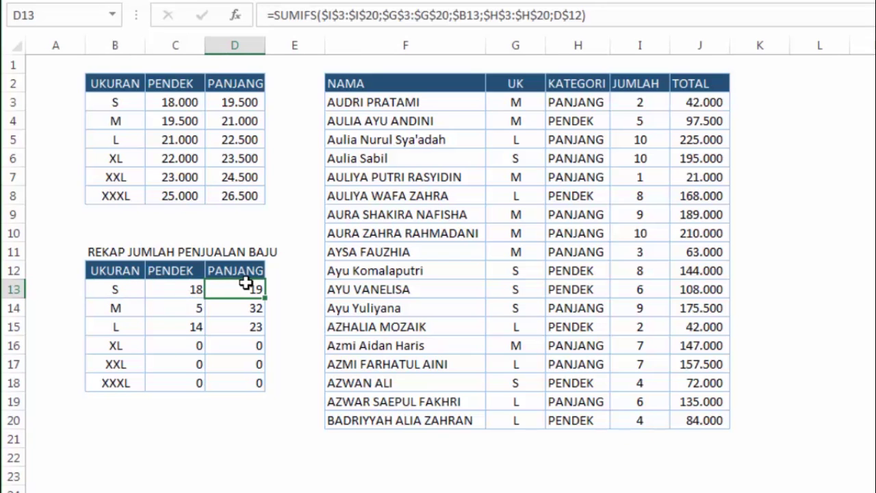
pyautogui.click(102, 306)
pyautogui.click(161, 303)
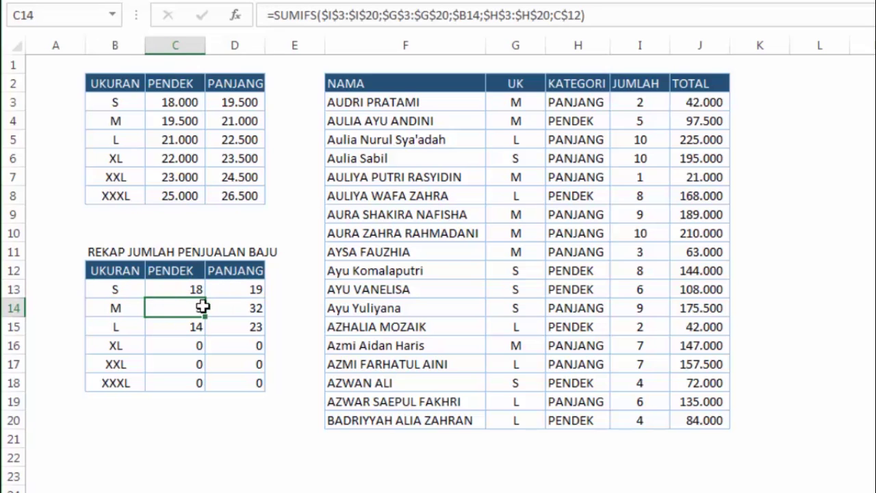
pyautogui.click(230, 311)
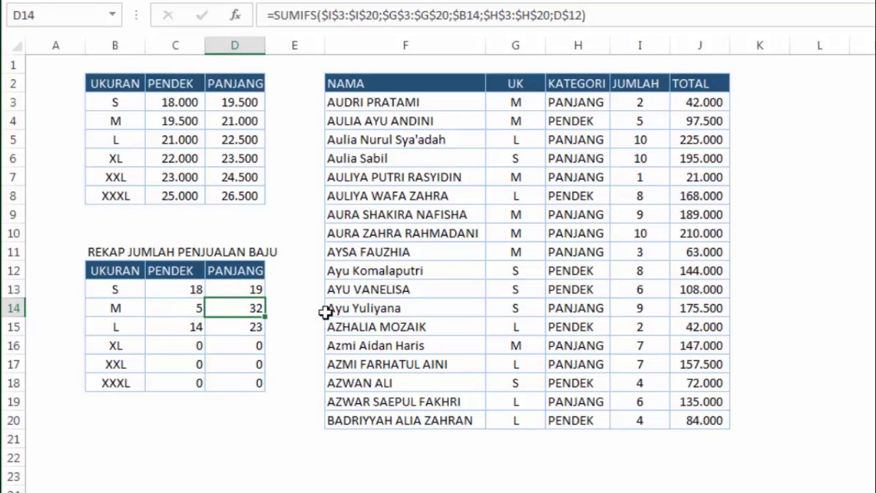
pyautogui.click(103, 329)
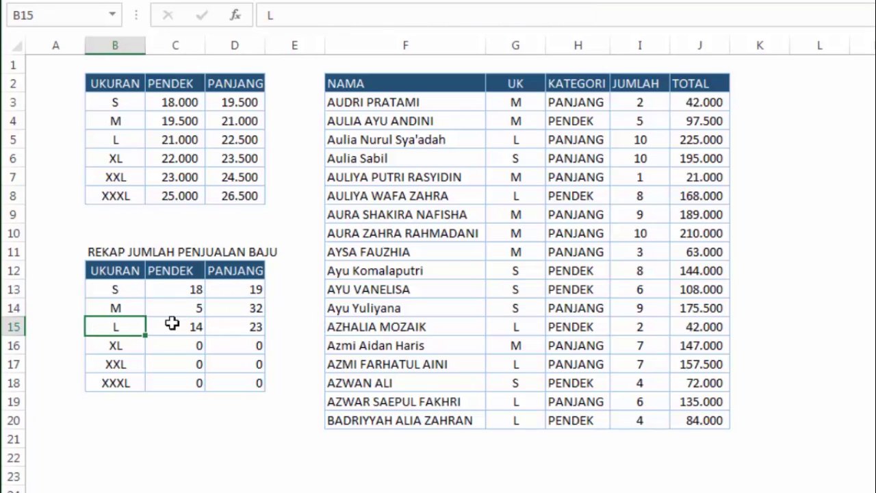
pyautogui.click(197, 324)
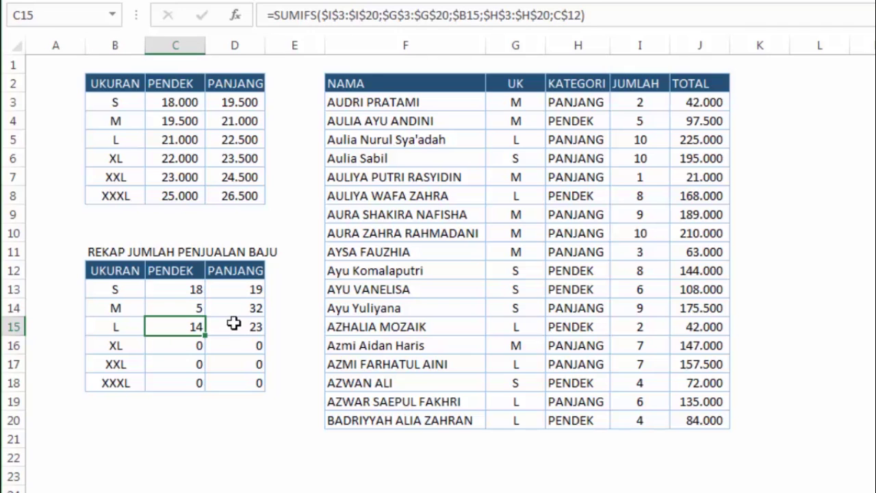
pyautogui.click(237, 325)
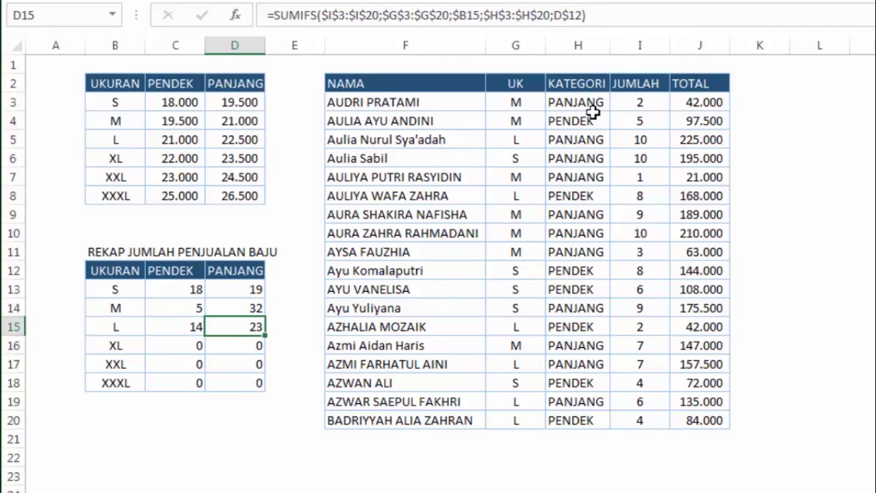
pyautogui.click(363, 108)
pyautogui.click(367, 160)
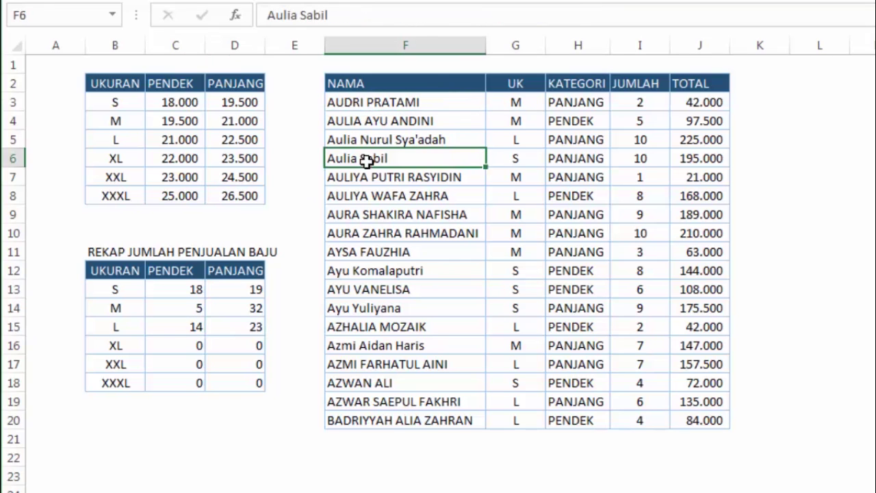
pyautogui.click(385, 248)
pyautogui.click(412, 342)
pyautogui.click(414, 396)
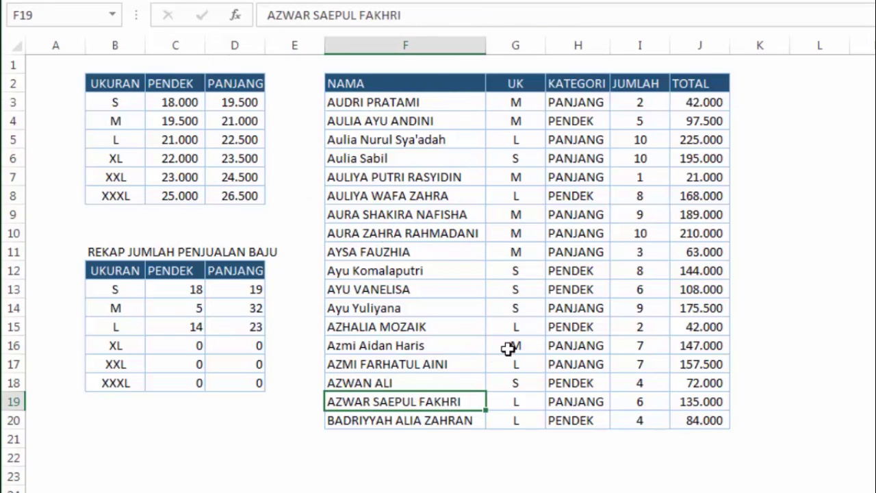
pyautogui.click(835, 233)
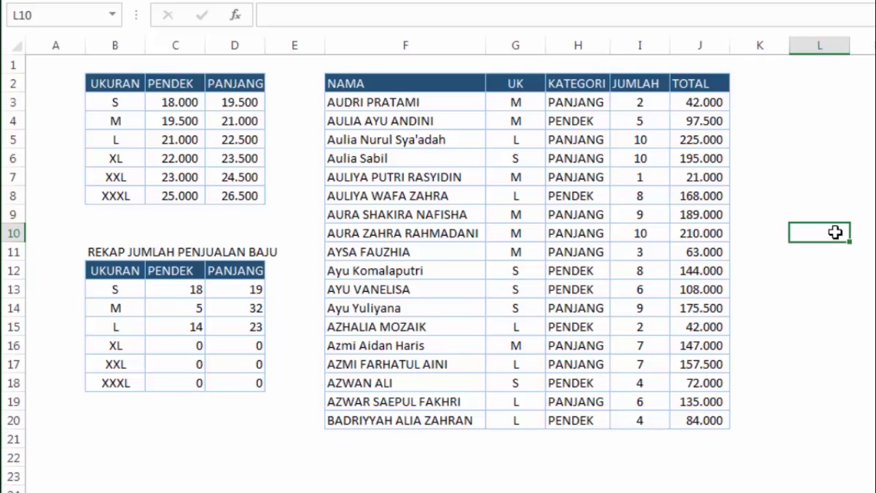
pyautogui.click(243, 402)
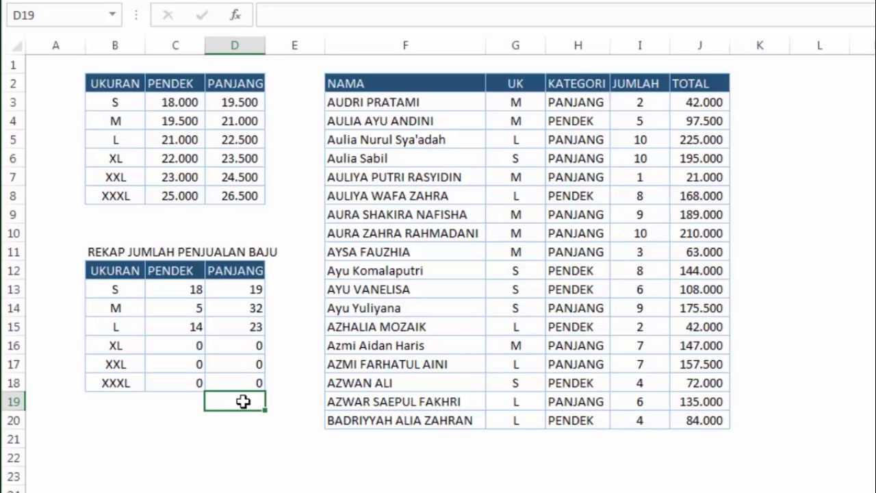